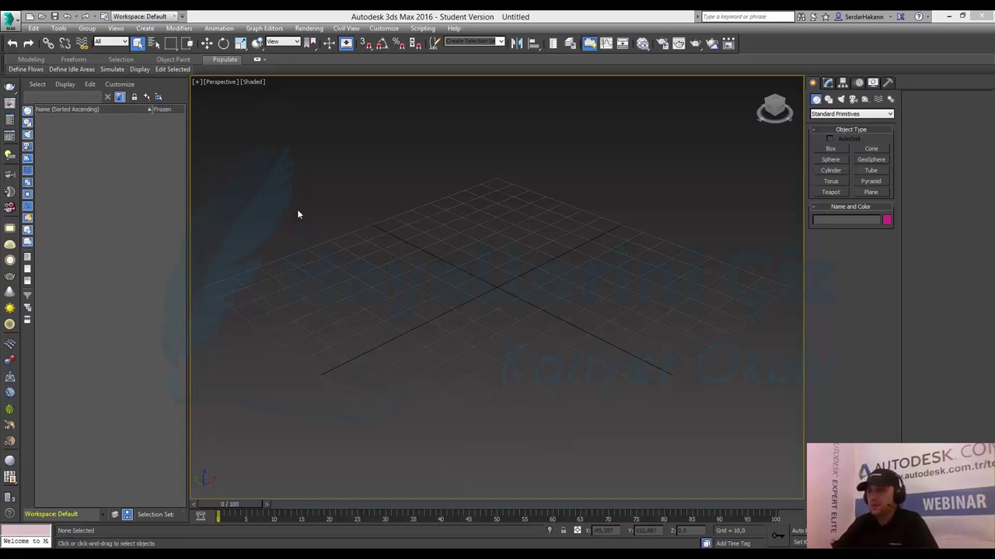
Step: Expand the full ribbon, glance at the Modeling tab, and return to the Populate crowd tools
scroll(548, 281, down, 3)
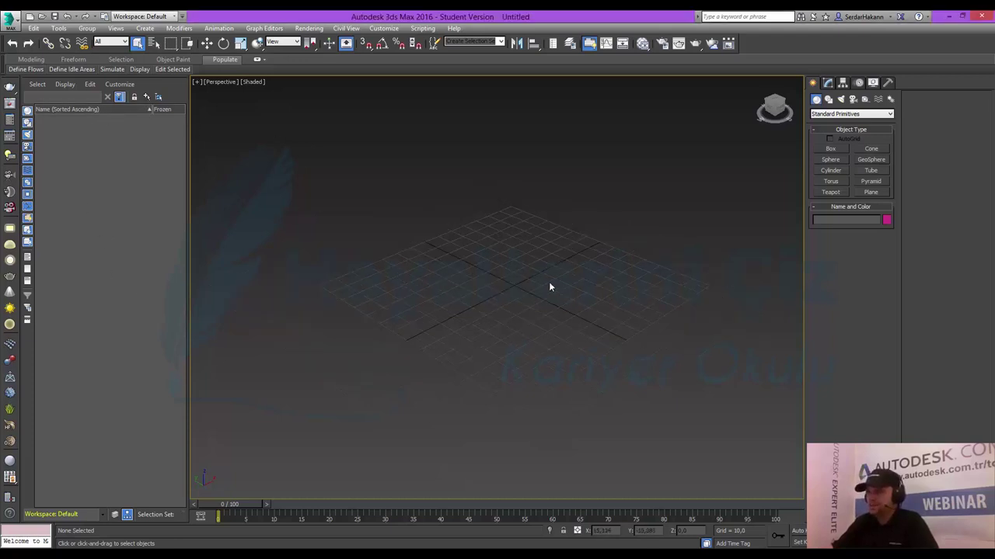
scroll(548, 287, down, 2)
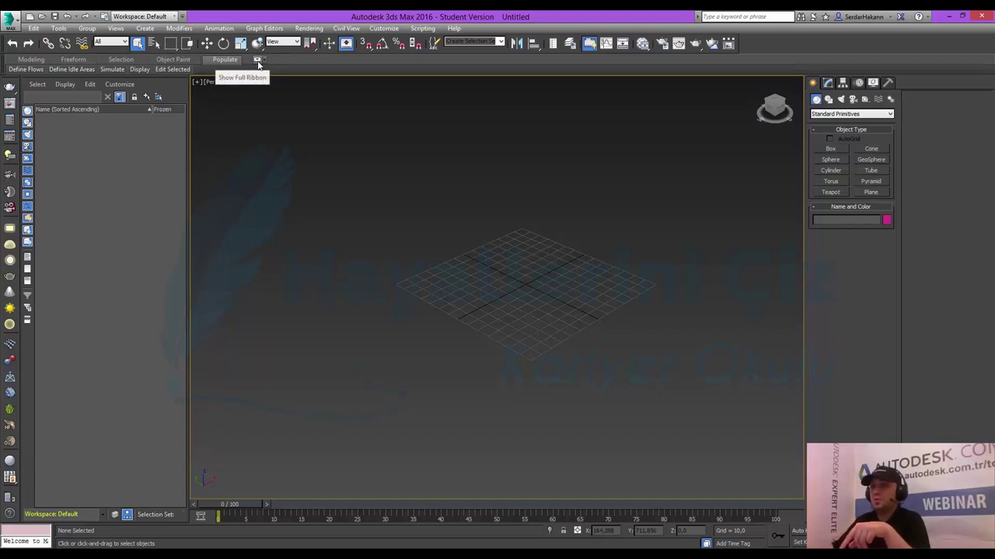
click(258, 64)
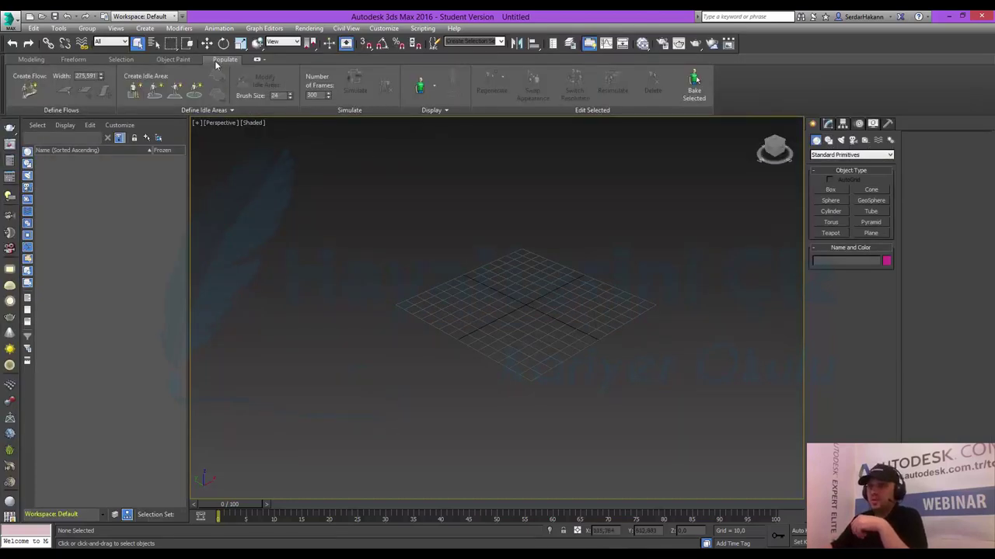
click(31, 59)
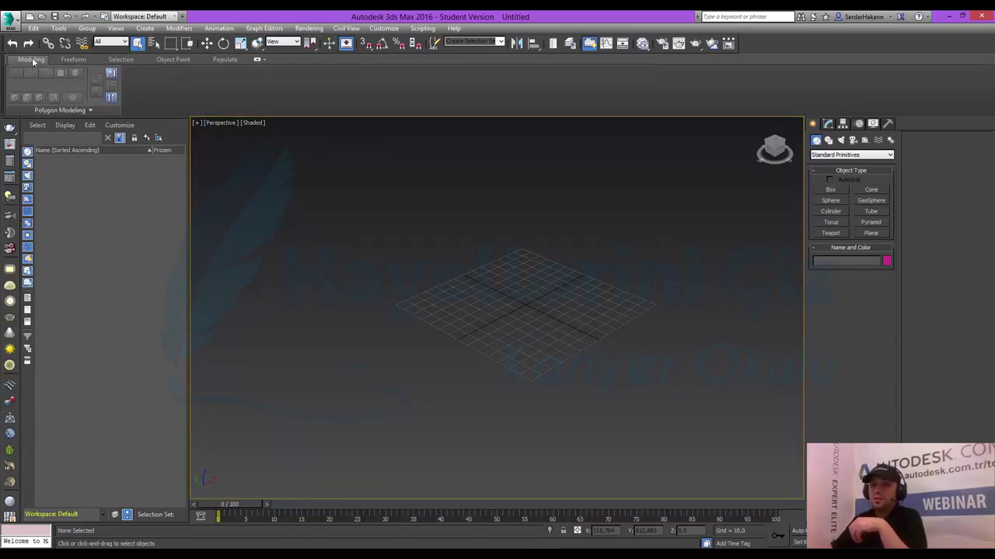
click(227, 60)
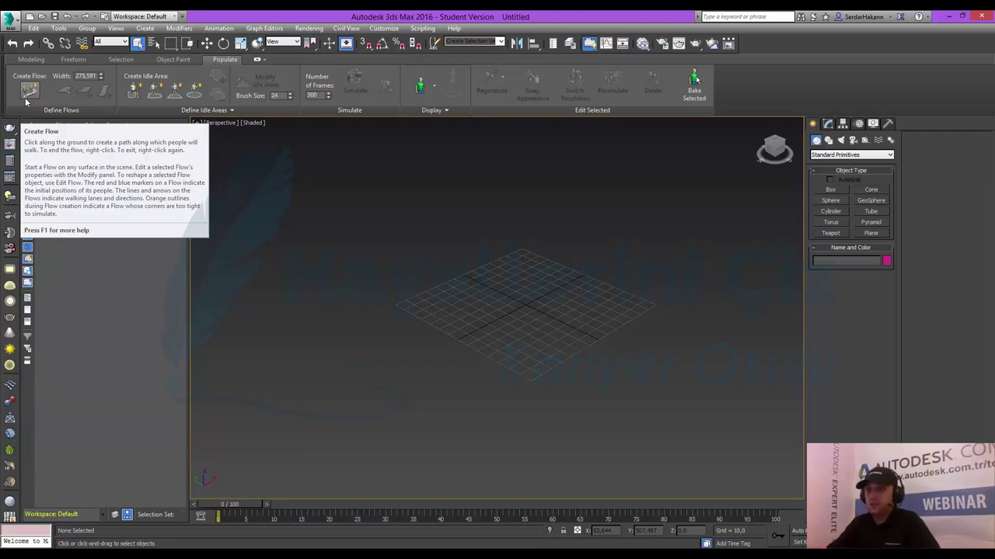
Step: Draw the zigzag flow Flow001 from its start point through several bends to the upper-left end
click(27, 95)
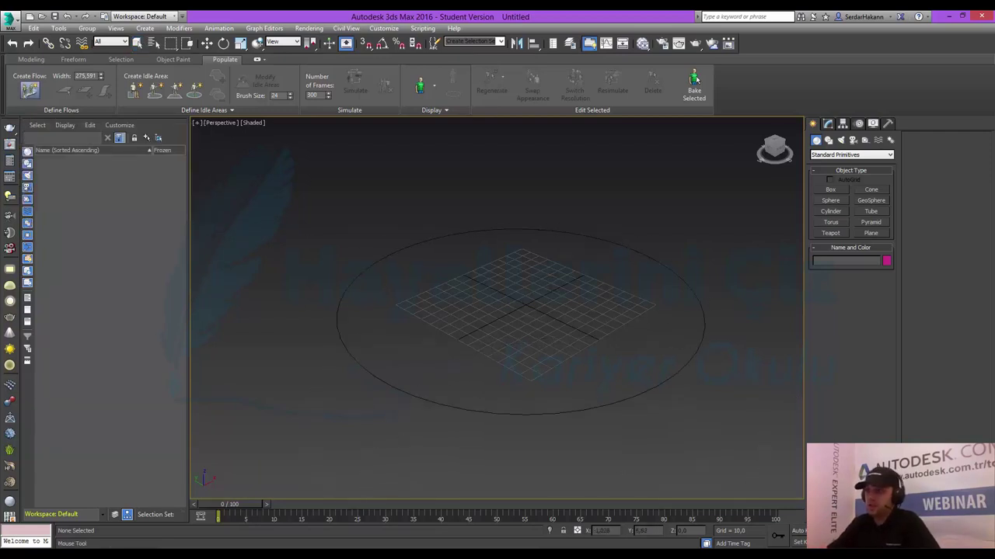
scroll(526, 304, down, 2)
scroll(526, 303, down, 2)
scroll(526, 304, down, 2)
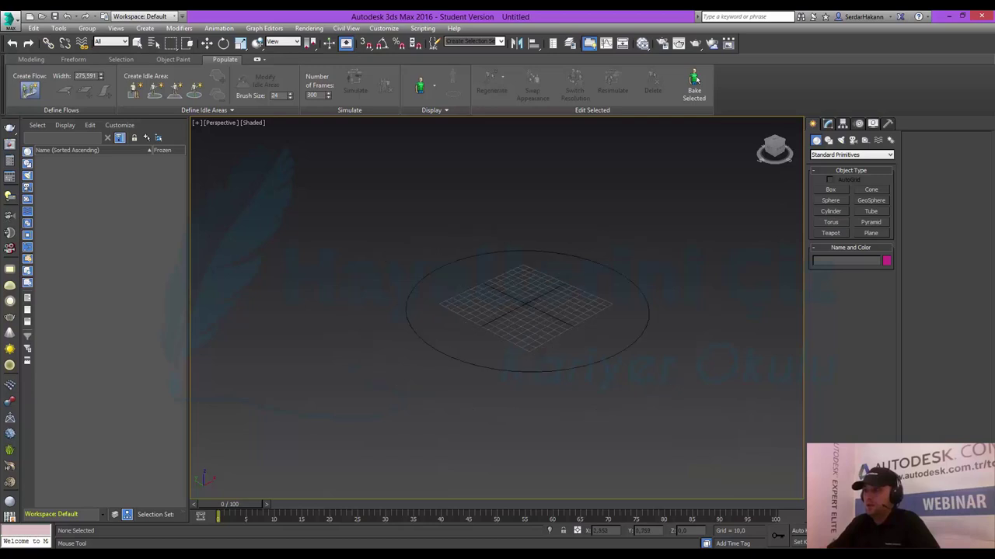
scroll(526, 304, down, 2)
scroll(526, 304, down, 1)
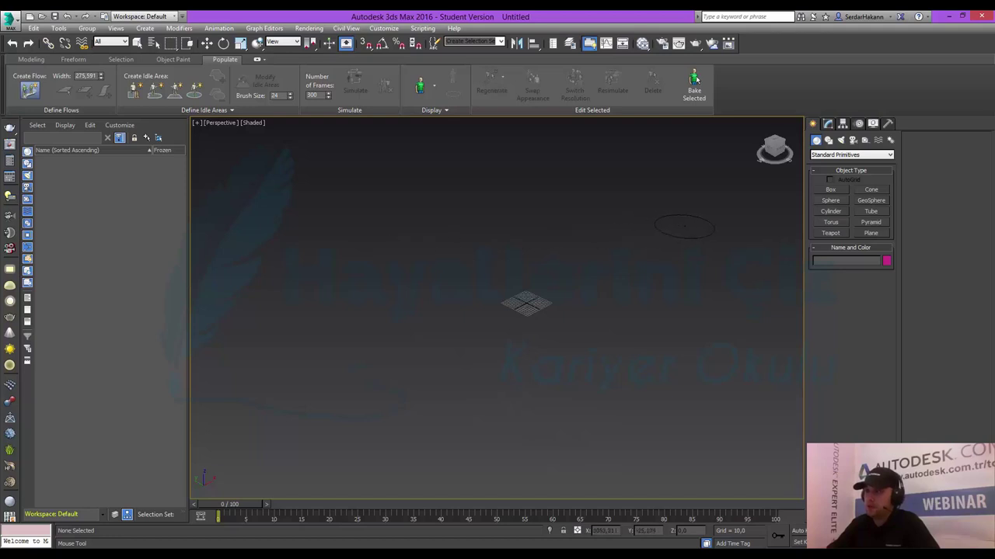
click(684, 226)
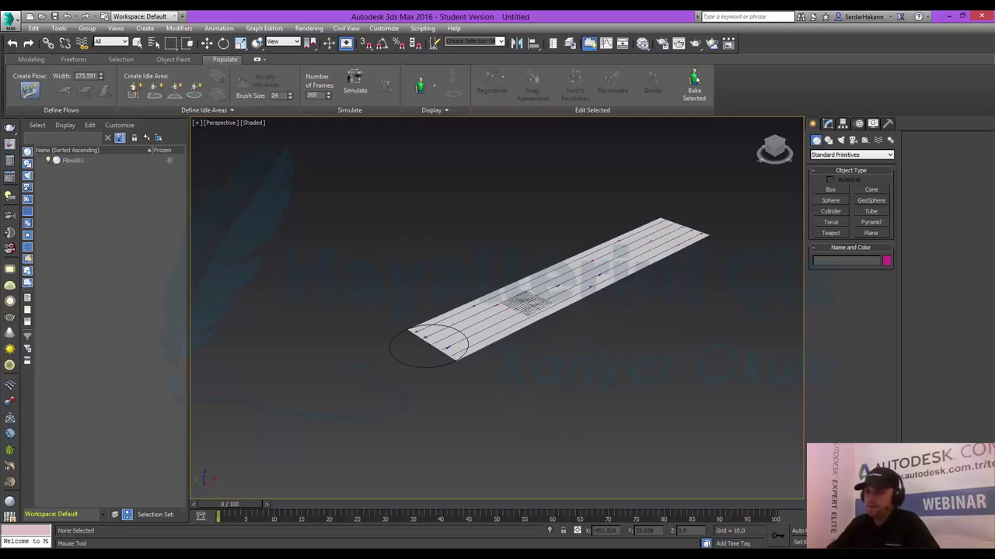
right_click(359, 364)
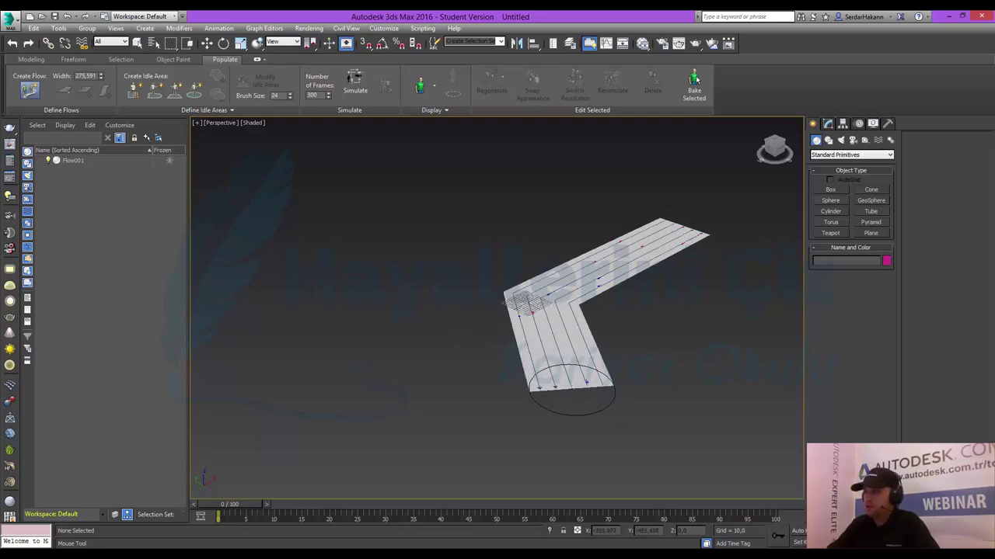
click(594, 385)
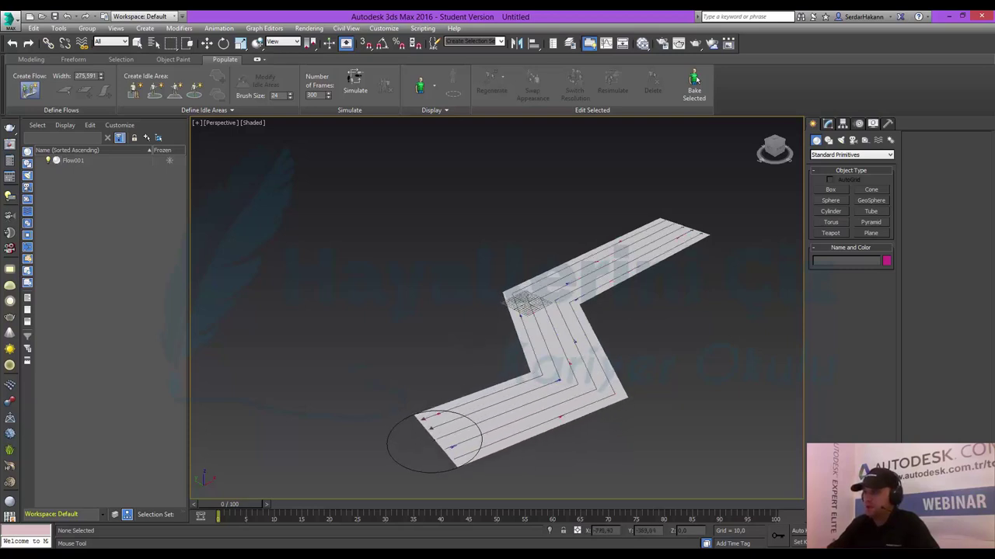
click(433, 431)
click(303, 405)
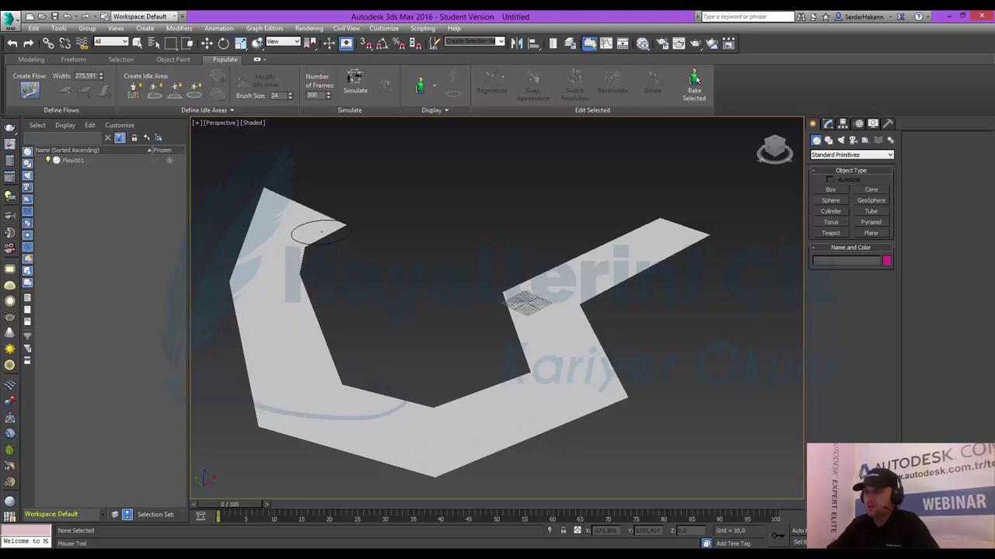
double_click(291, 205)
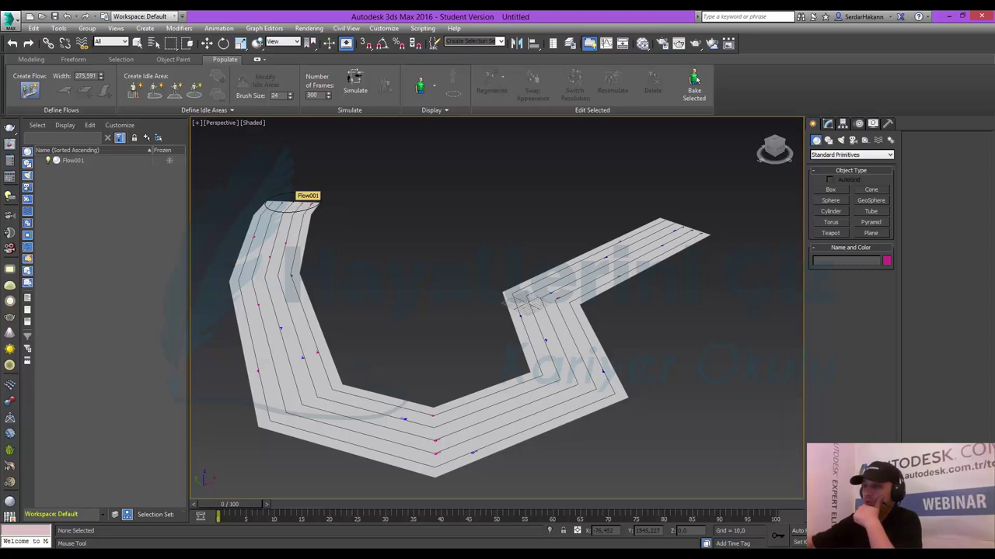
Step: Exit flow creation, leaving Flow001 as the only object in the scene
right_click(289, 206)
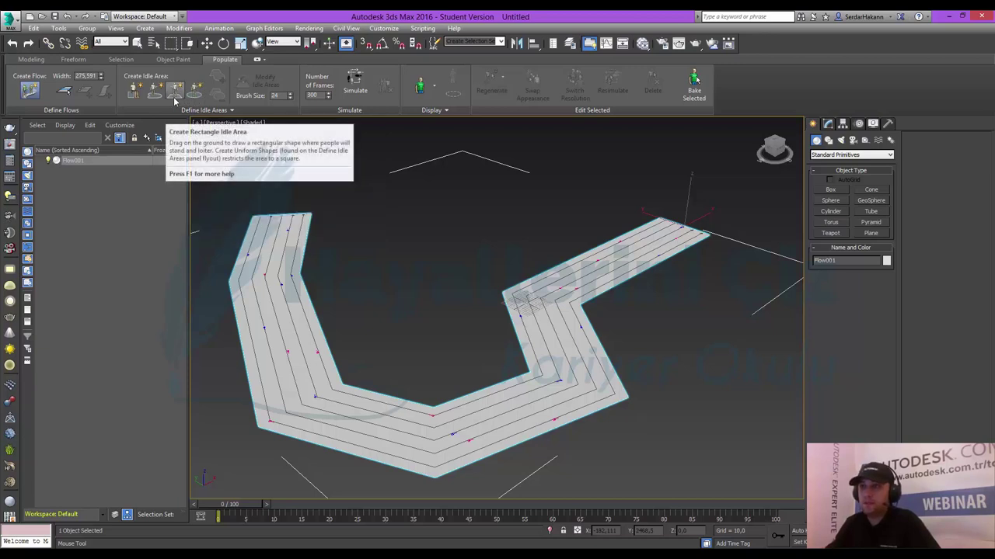
Step: Activate Create Rectangle Idle Area on the Populate ribbon
click(174, 95)
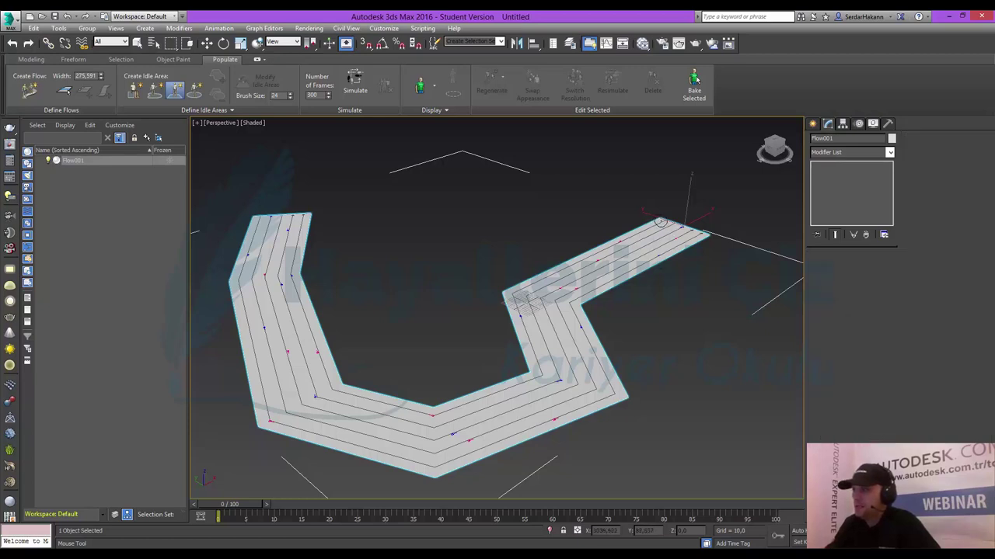
Step: Add a rectangle, a circle and a free idle area along the walkway
mouse_move(660, 222)
mouse_down()
mouse_move(655, 256)
mouse_move(559, 305)
mouse_up()
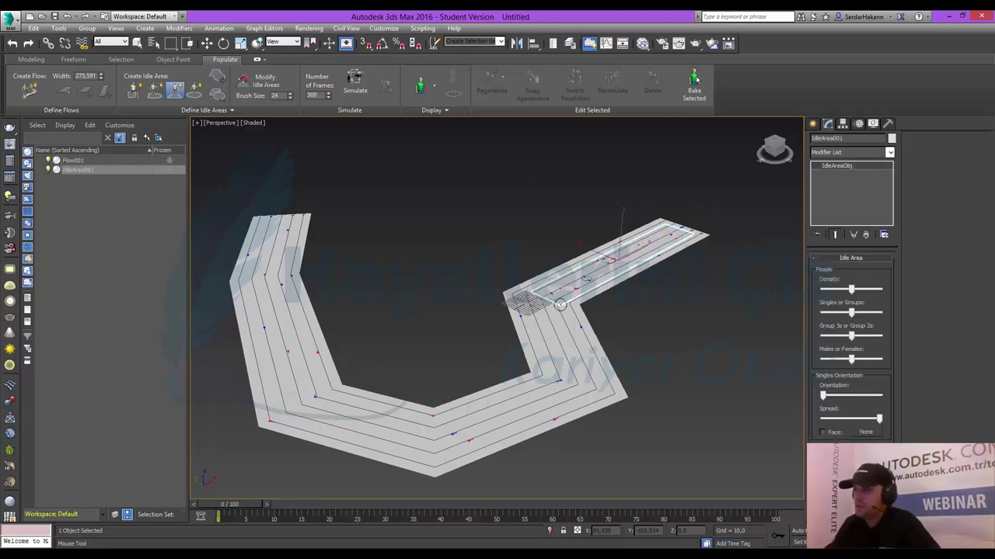
click(194, 91)
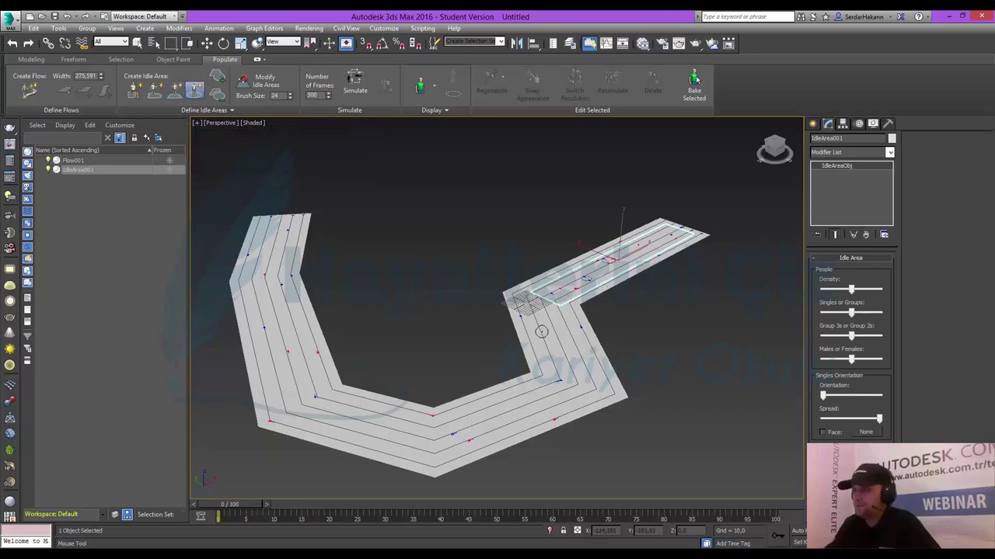
drag(542, 331, 554, 359)
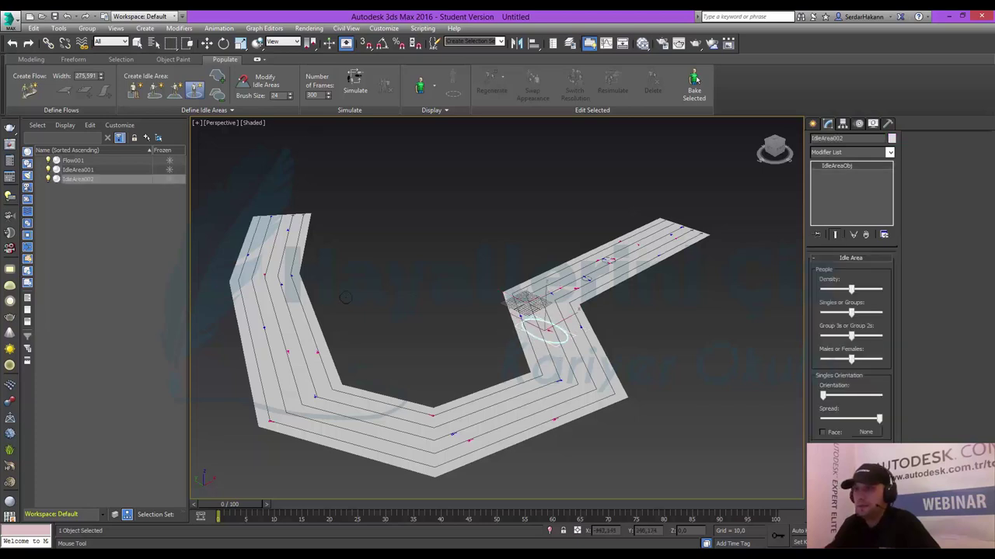
click(155, 91)
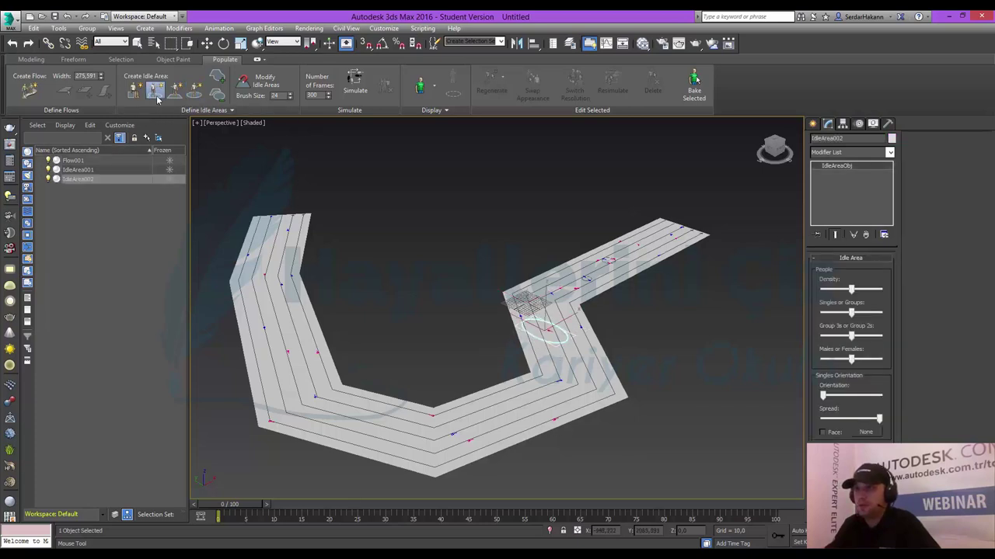
mouse_move(490, 401)
mouse_down()
mouse_move(470, 434)
mouse_move(488, 410)
mouse_up()
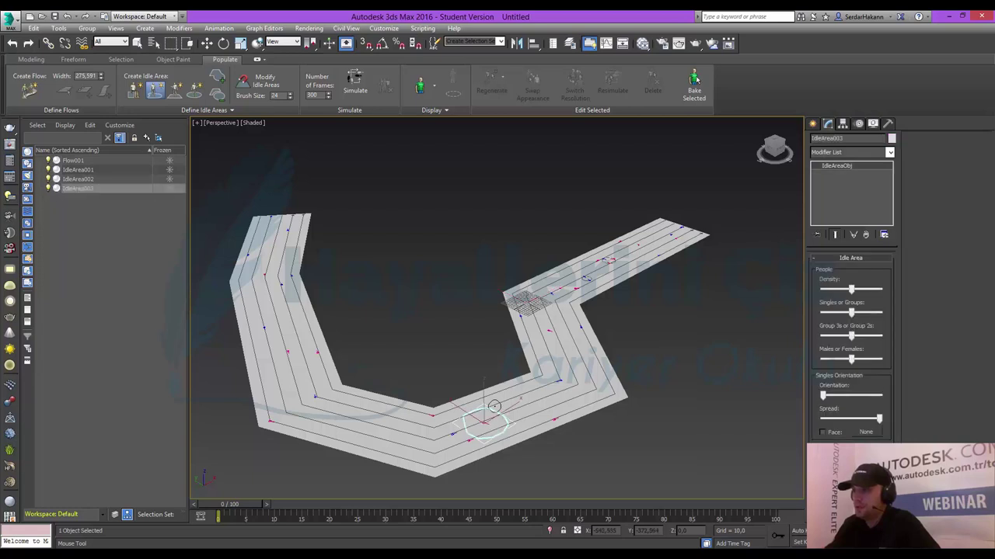
Step: Place seats Seat001–Seat006 for seated people on the lower-left walkway
right_click(238, 192)
mouse_move(272, 365)
mouse_down()
mouse_move(359, 438)
mouse_move(419, 423)
mouse_up()
mouse_move(261, 378)
mouse_down()
mouse_move(280, 357)
mouse_move(257, 257)
mouse_up()
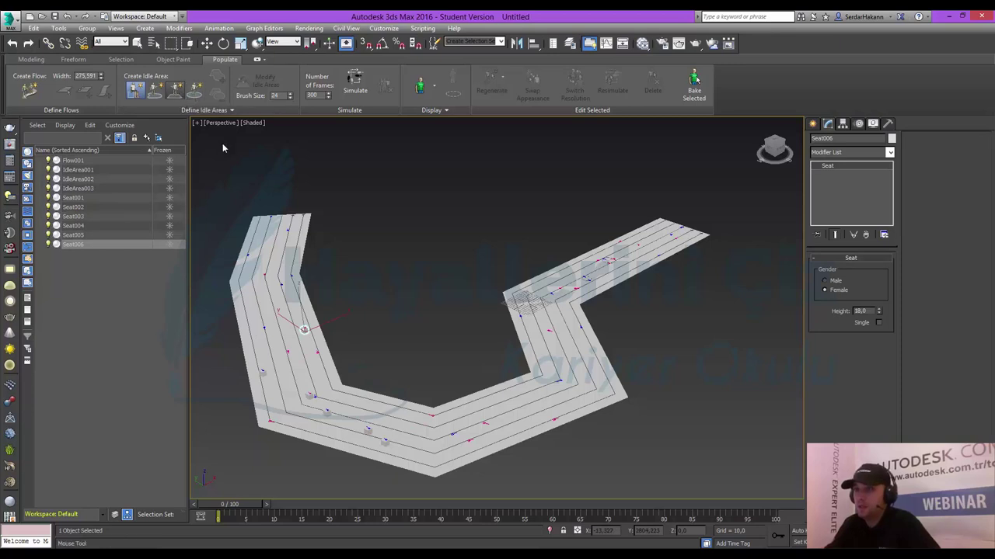
Step: Draw rectangular IdleArea004 on the walkway's left arm and set brush size to 24
click(174, 90)
drag(247, 270, 269, 307)
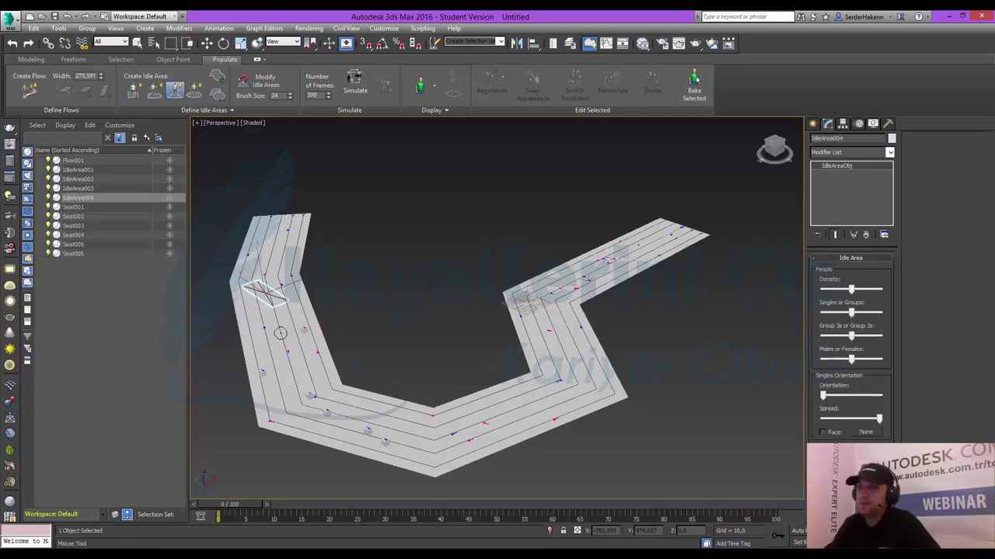
right_click(280, 299)
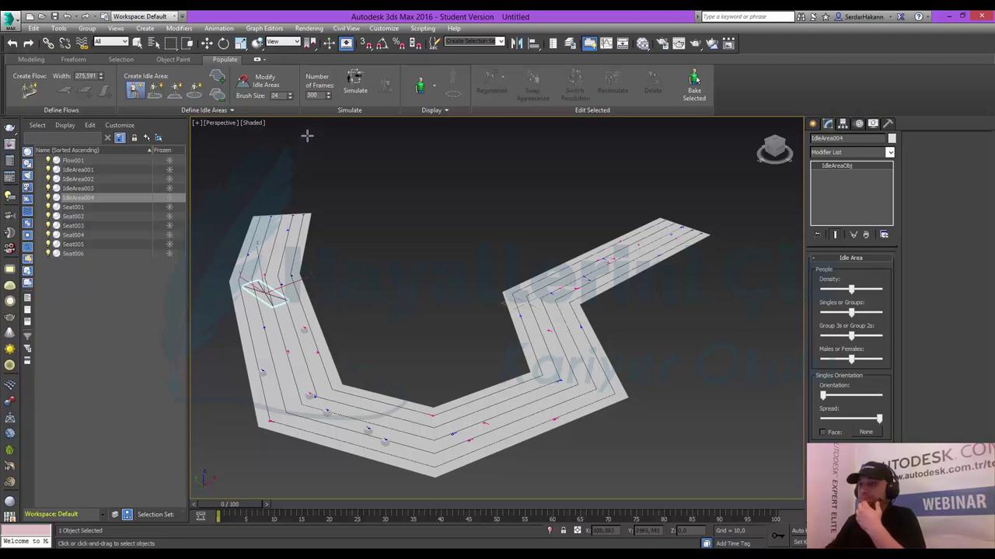
click(289, 98)
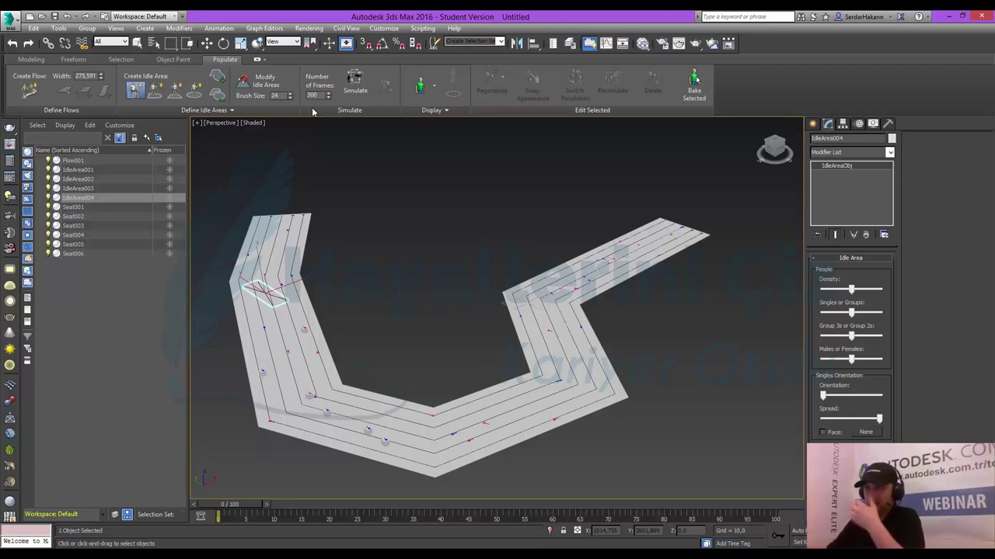
Step: Simulate the crowd over 300 frames, then orbit to a flatter, lower view of the path
click(355, 91)
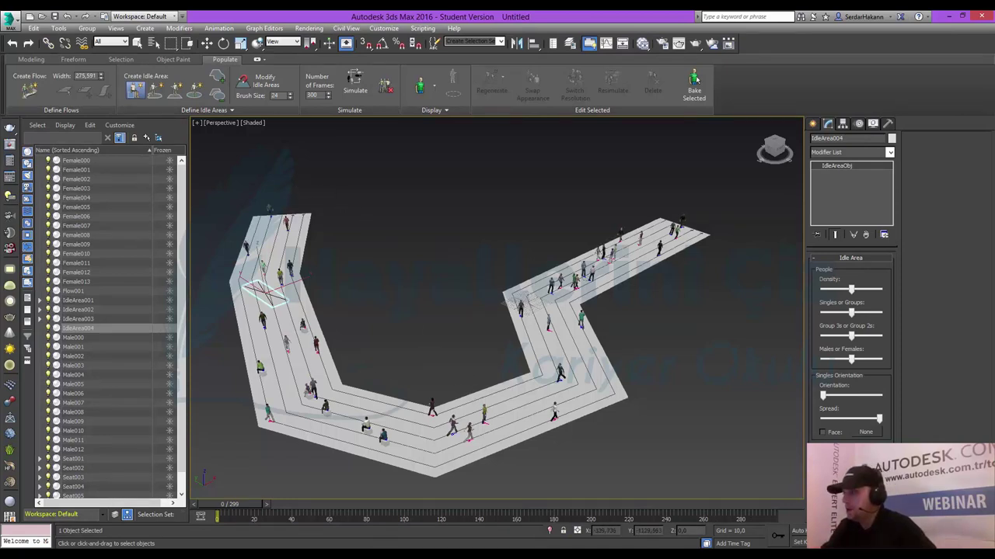
mouse_move(453, 332)
alt+middle_down()
mouse_move(474, 354)
mouse_move(463, 355)
alt+middle_up()
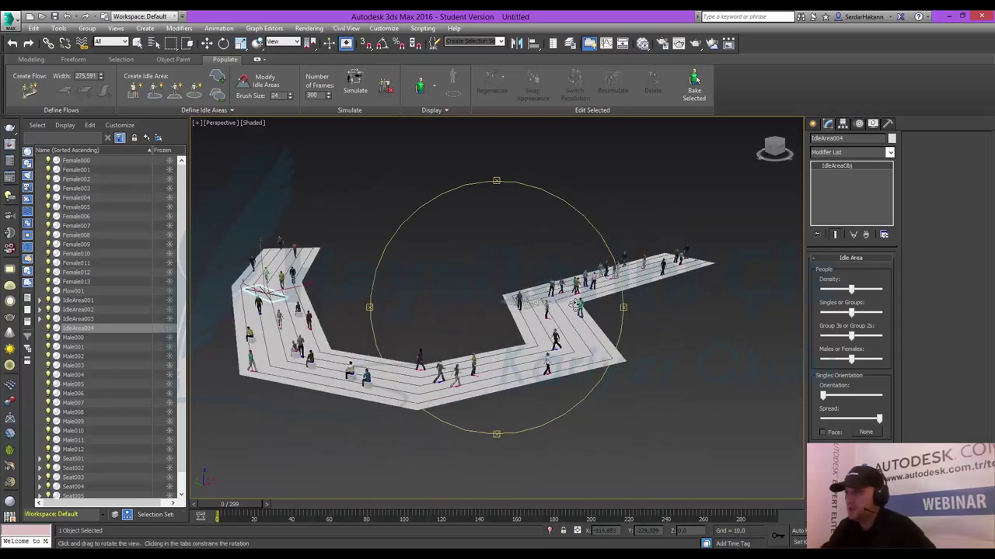
Step: Zoom the Perspective view to frame the crowd path and start simulation playback
key(alt+z)
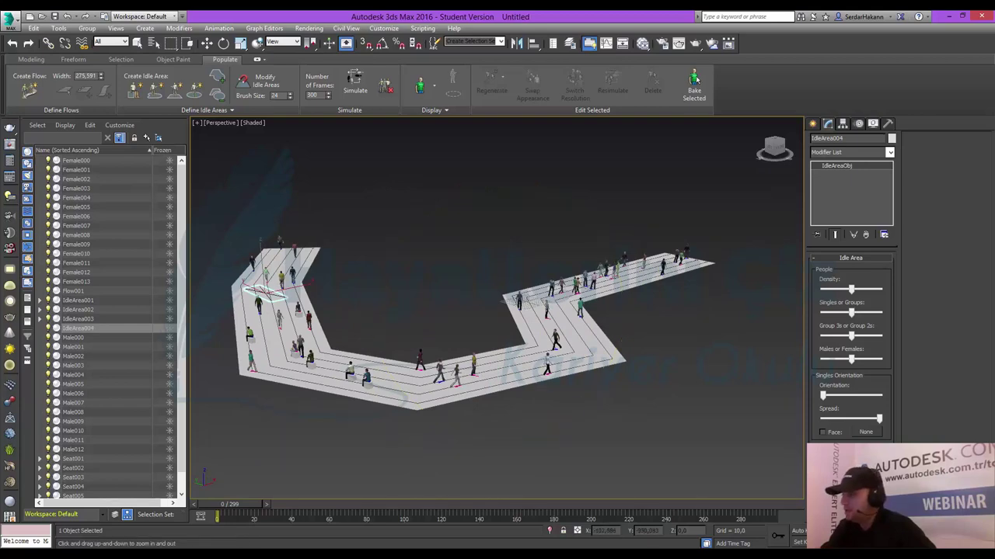
drag(568, 351, 495, 384)
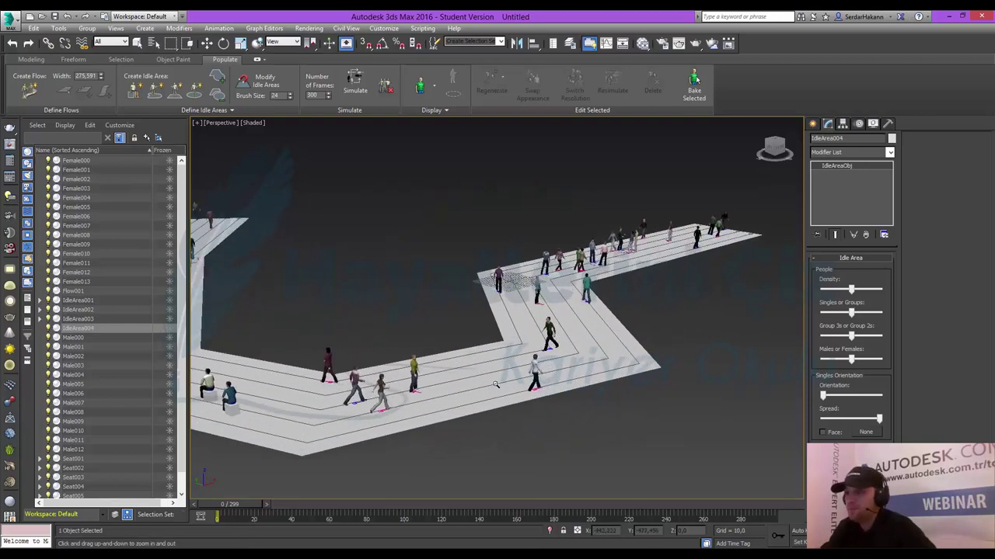
scroll(483, 363, down, 2)
mouse_move(498, 369)
alt+middle_down()
mouse_move(563, 362)
mouse_move(610, 408)
mouse_move(612, 393)
alt+middle_up()
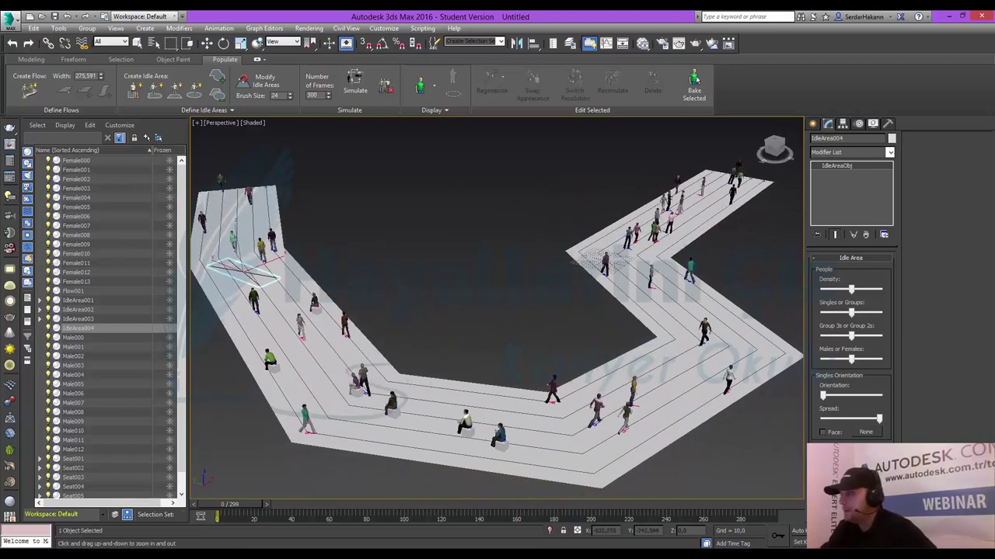
key(slash)
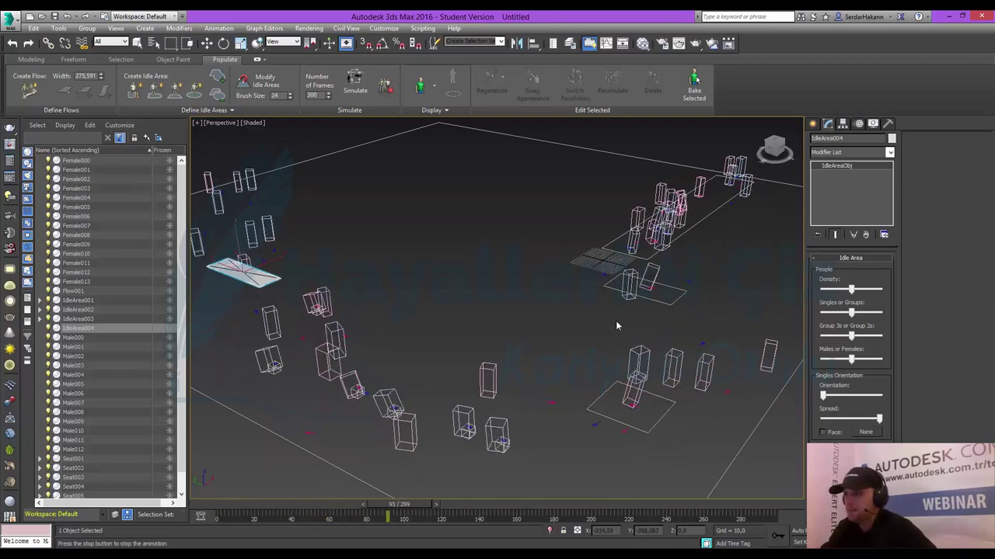
Step: Stop playback at frame 133 and switch the viewport shading to Clay
key(slash)
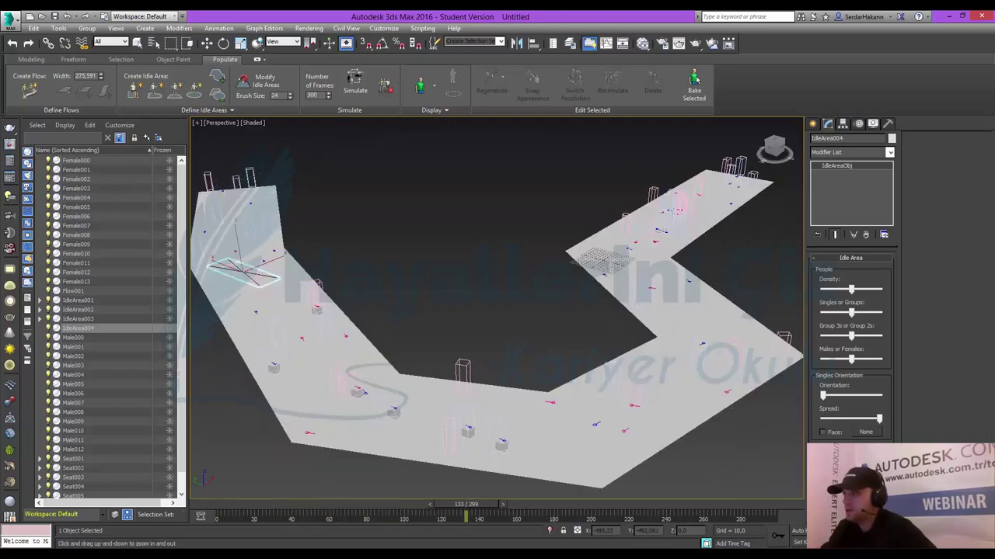
click(253, 122)
click(303, 233)
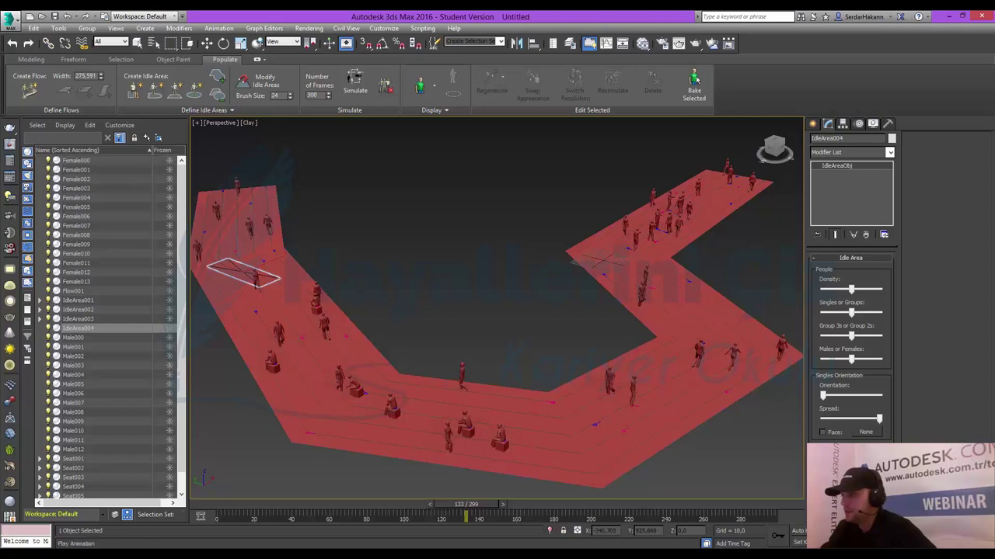
Step: Rewind to frame 0 and replay the crowd animation in Clay view
key(Home)
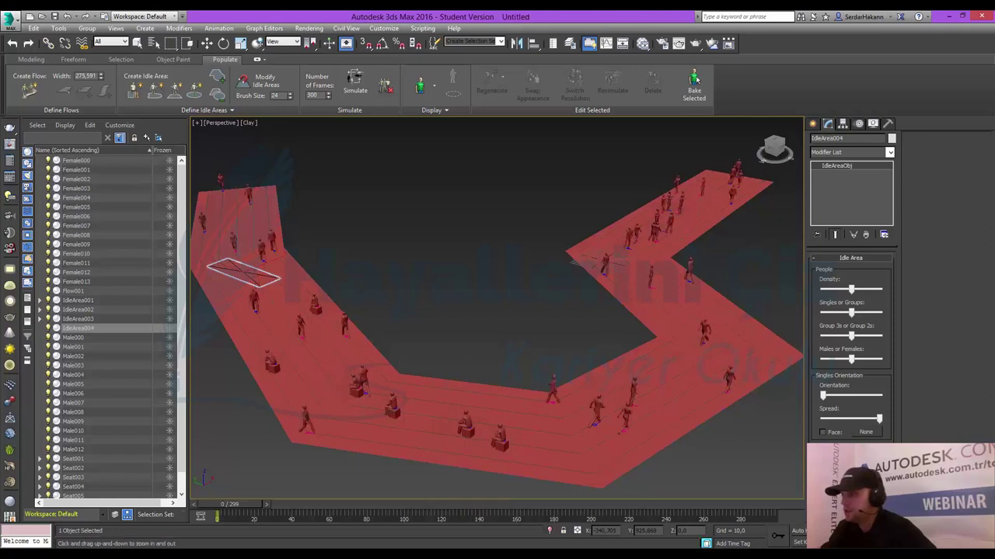
key(slash)
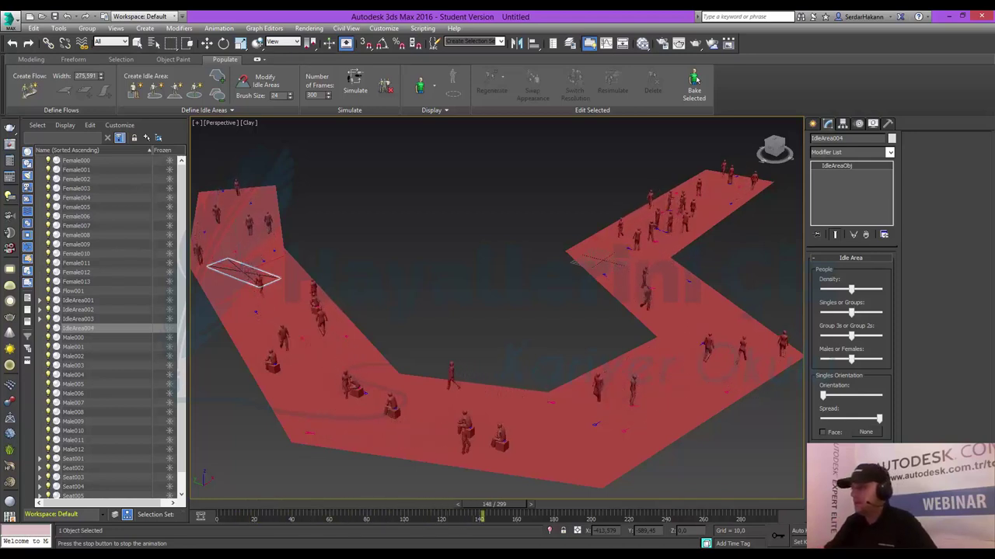
Step: Zoom in and out on the crowd floor to get close to the walking figures
drag(612, 405, 621, 366)
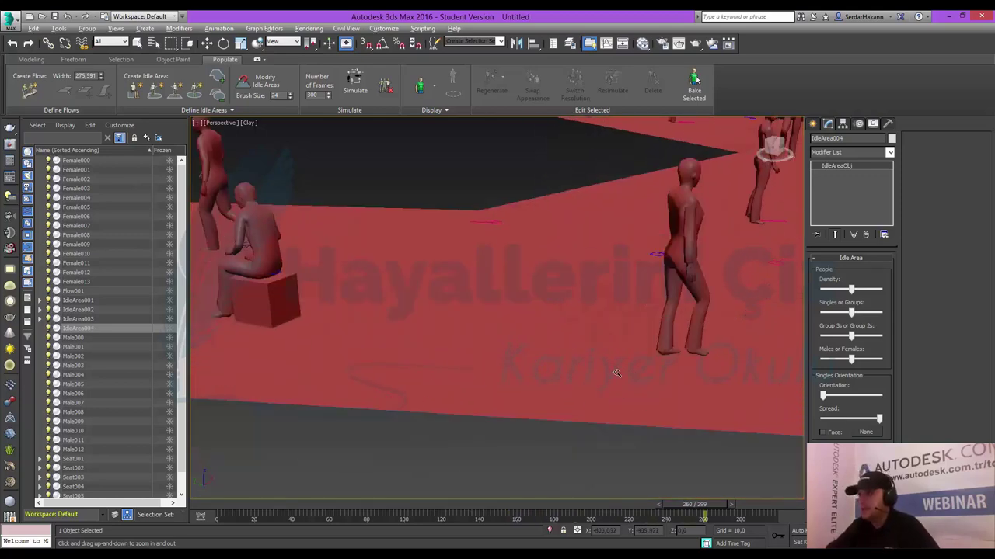
drag(624, 299, 522, 349)
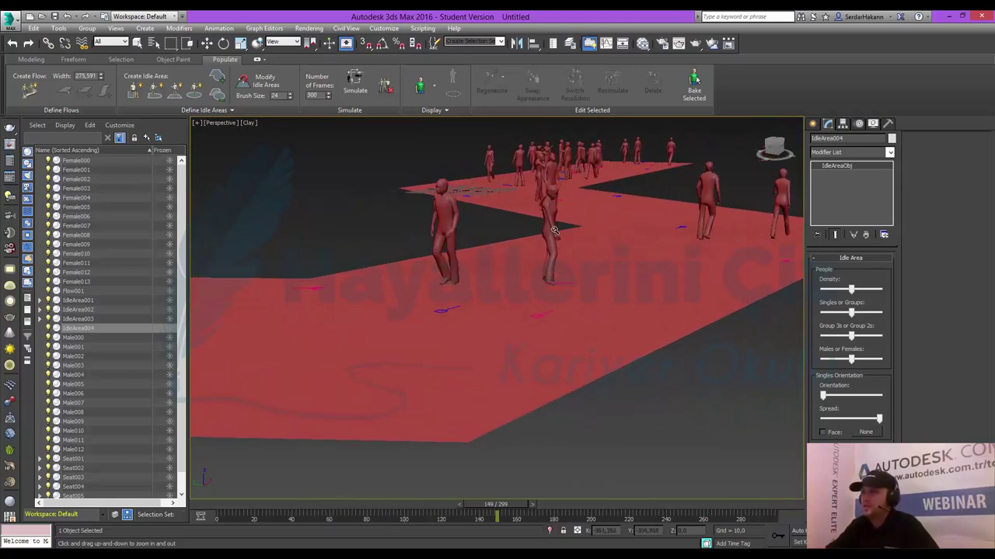
mouse_move(553, 247)
mouse_down()
mouse_move(590, 225)
mouse_move(565, 260)
mouse_up()
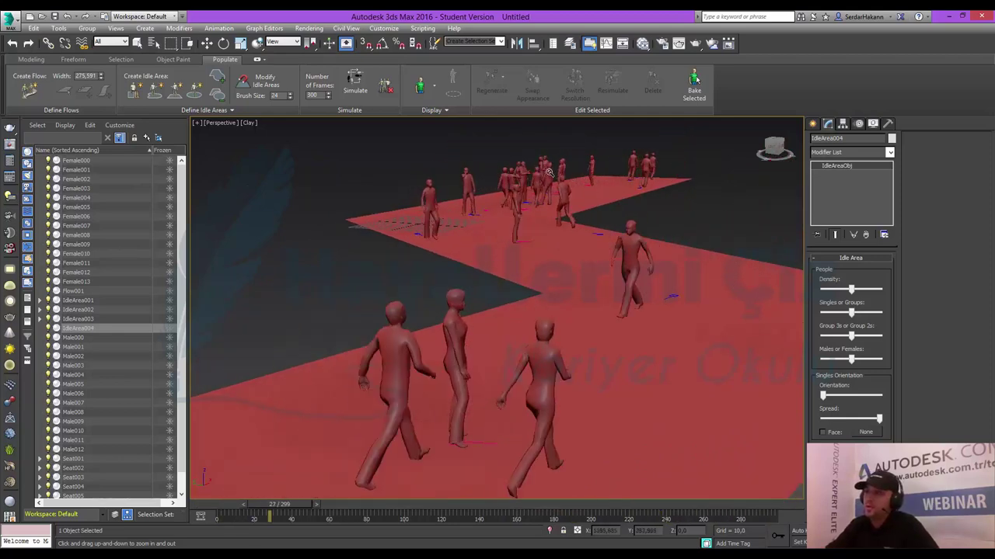
mouse_move(543, 178)
mouse_down()
mouse_move(545, 151)
mouse_move(544, 296)
mouse_up()
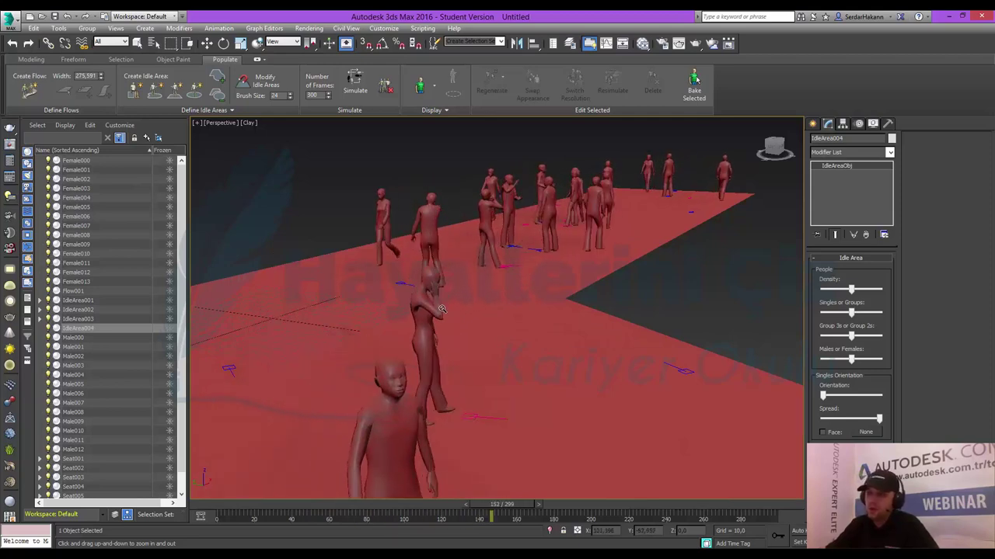
Step: Wheel-zoom in and out among the clay figures, then orbit to a new angle on the crowd
scroll(436, 316, up, 5)
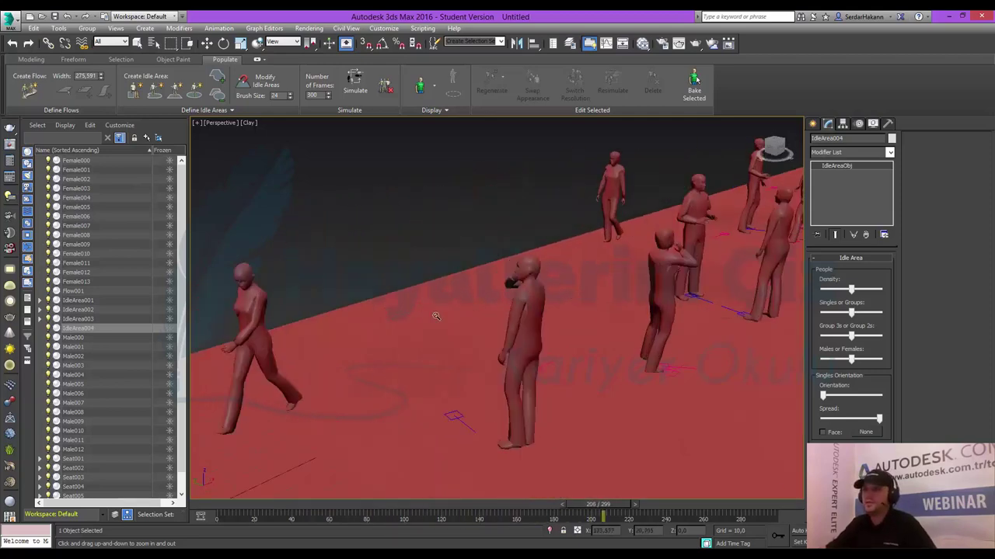
scroll(436, 315, up, 5)
scroll(445, 322, down, 5)
scroll(450, 380, down, 3)
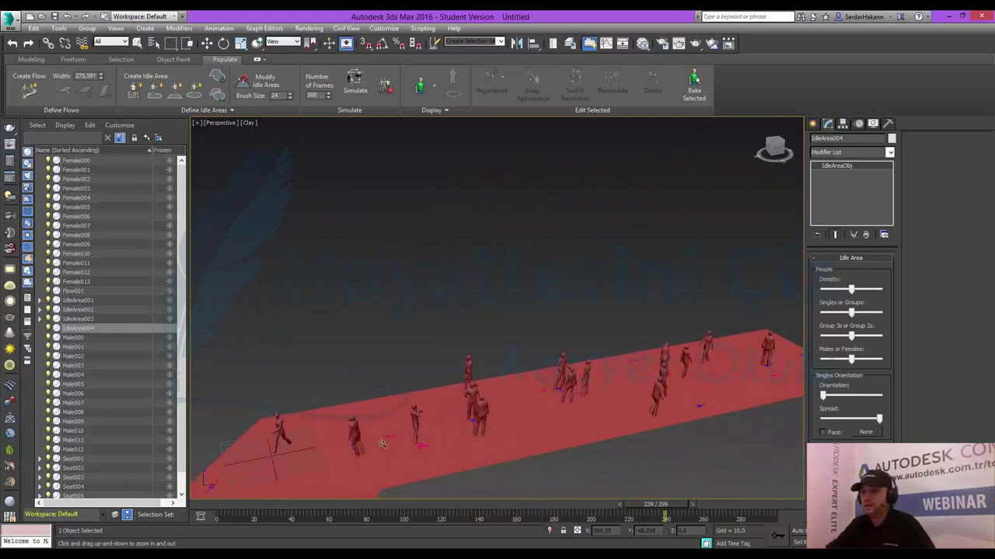
scroll(606, 254, up, 5)
scroll(606, 254, down, 4)
scroll(480, 257, up, 4)
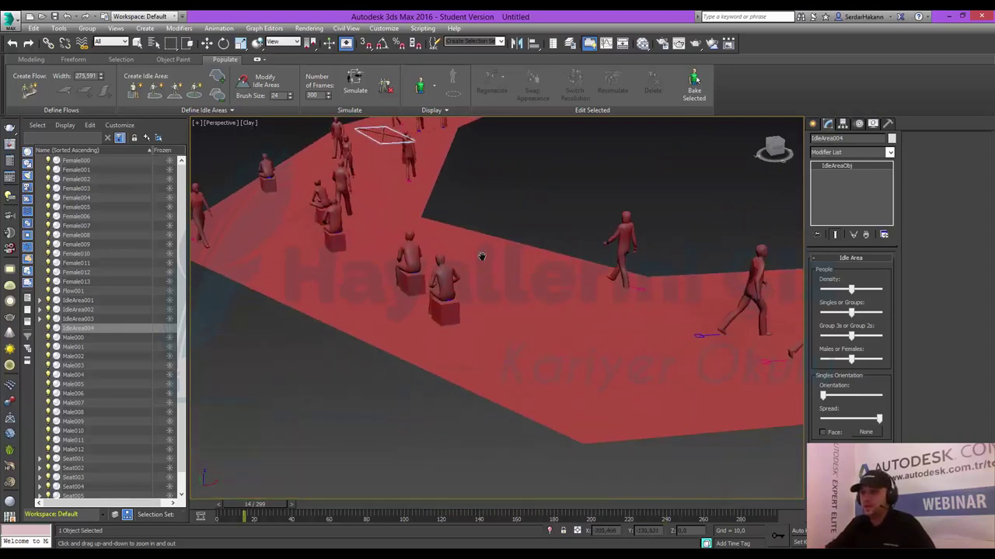
scroll(373, 276, up, 3)
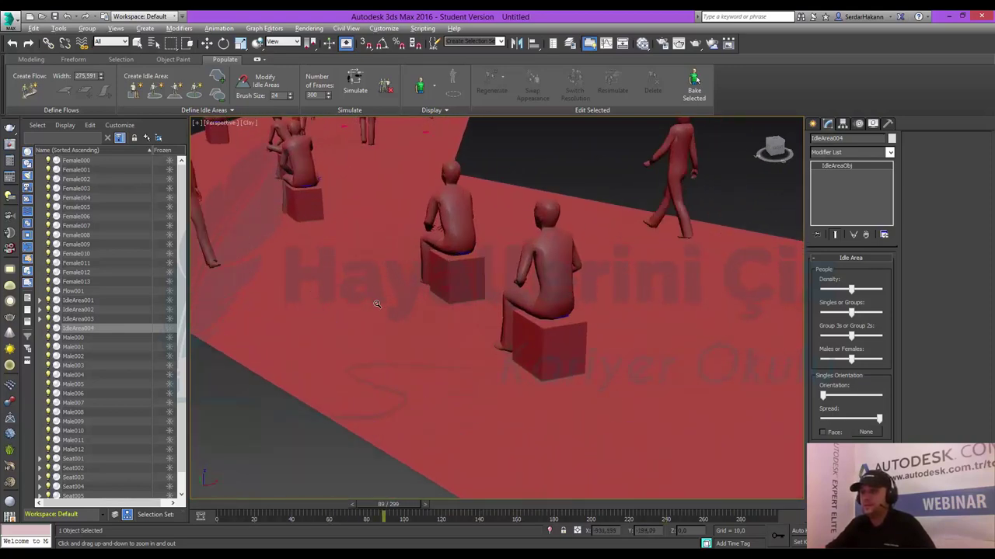
scroll(389, 303, up, 5)
scroll(378, 333, down, 4)
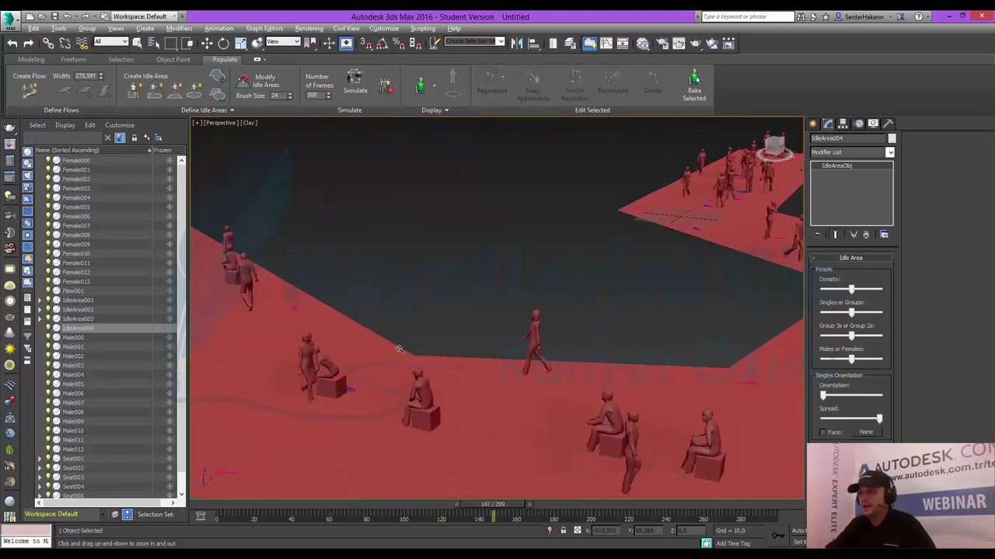
scroll(422, 349, down, 2)
scroll(492, 282, up, 2)
scroll(520, 337, up, 2)
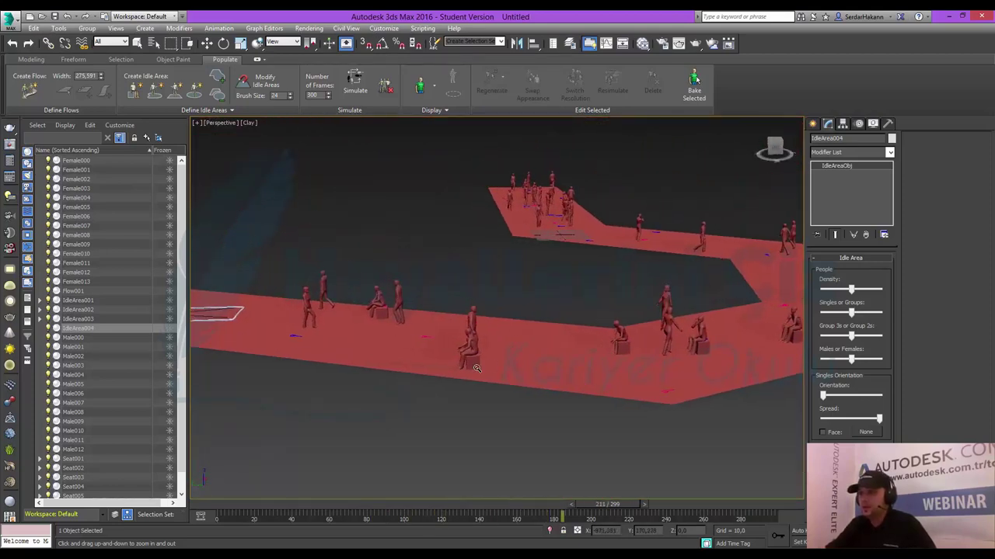
scroll(498, 342, up, 2)
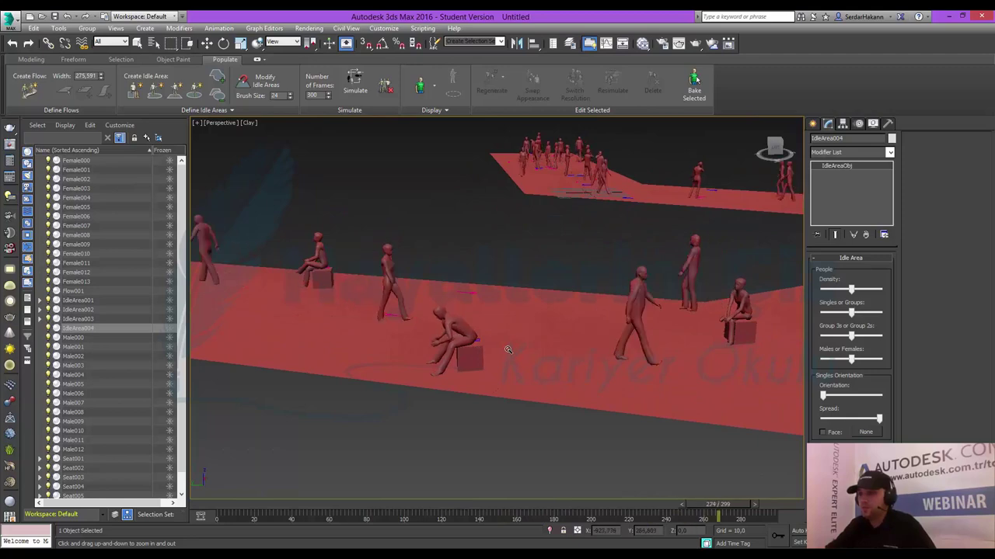
mouse_move(603, 346)
alt+middle_down()
mouse_move(373, 317)
mouse_move(700, 290)
mouse_move(588, 328)
alt+middle_up()
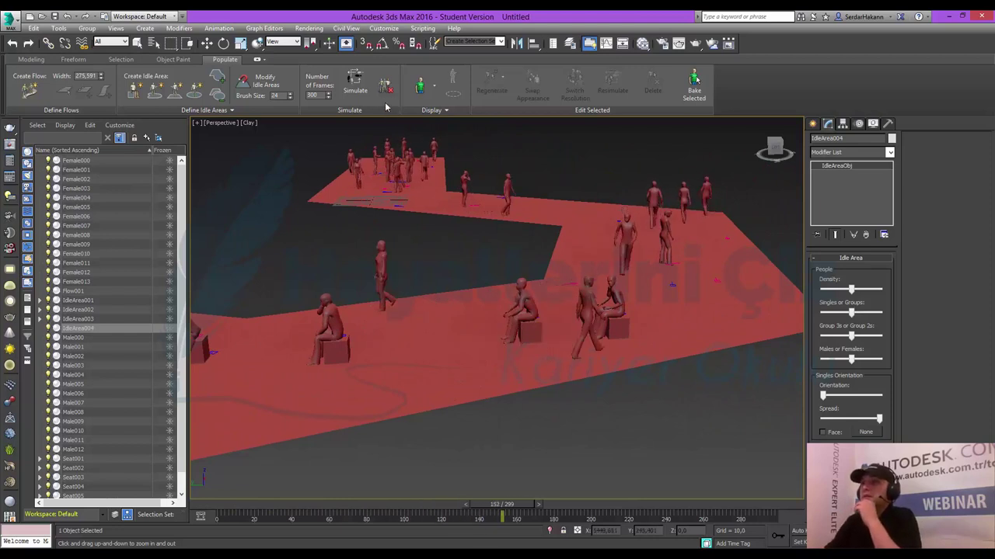
Step: Reframe the view on the seated people at the path bend and switch to Zoom mode
ctrl+alt+middle_drag(450, 246, 511, 253)
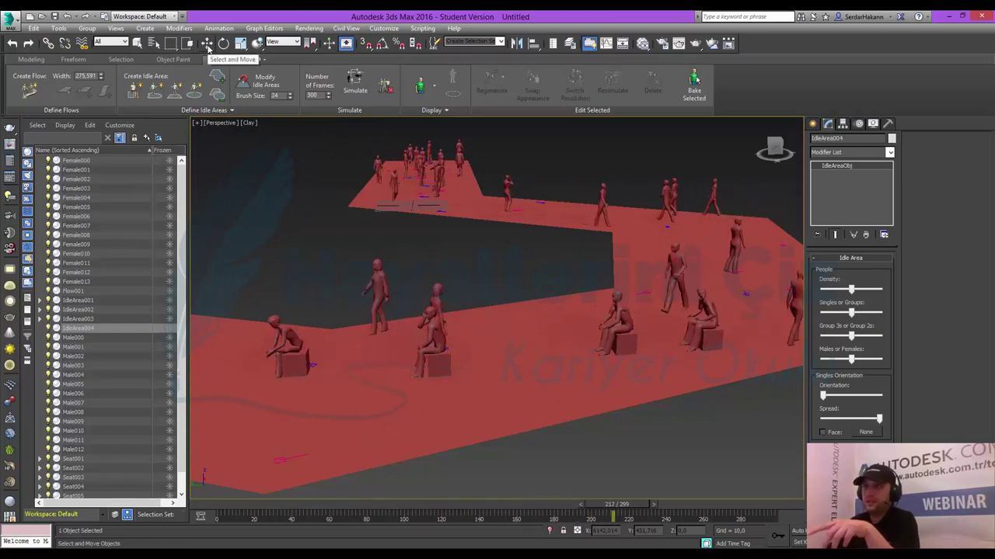
key(alt+z)
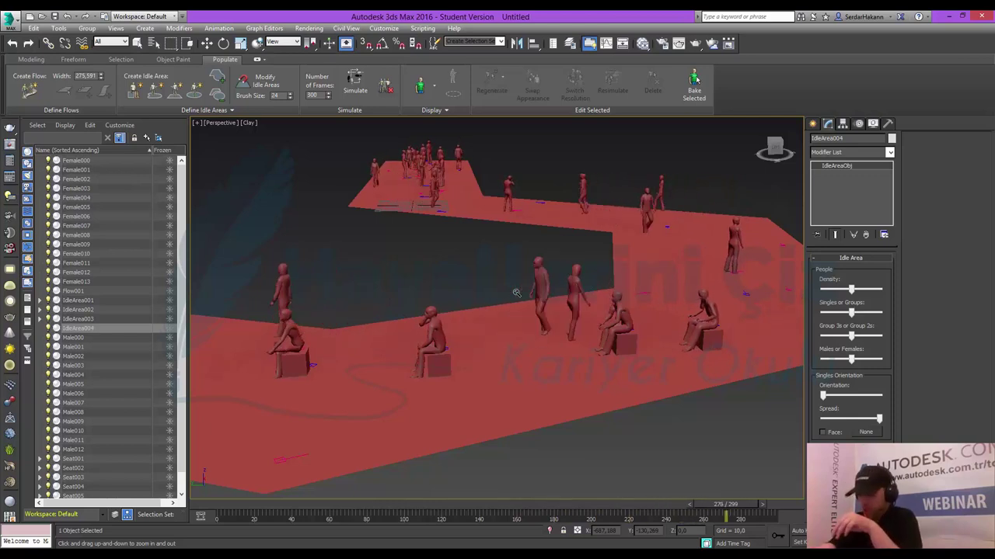
Step: Toggle viewport Statistics with 7, showing 120.560 polys, 62.260 verts and the FPS
key(7)
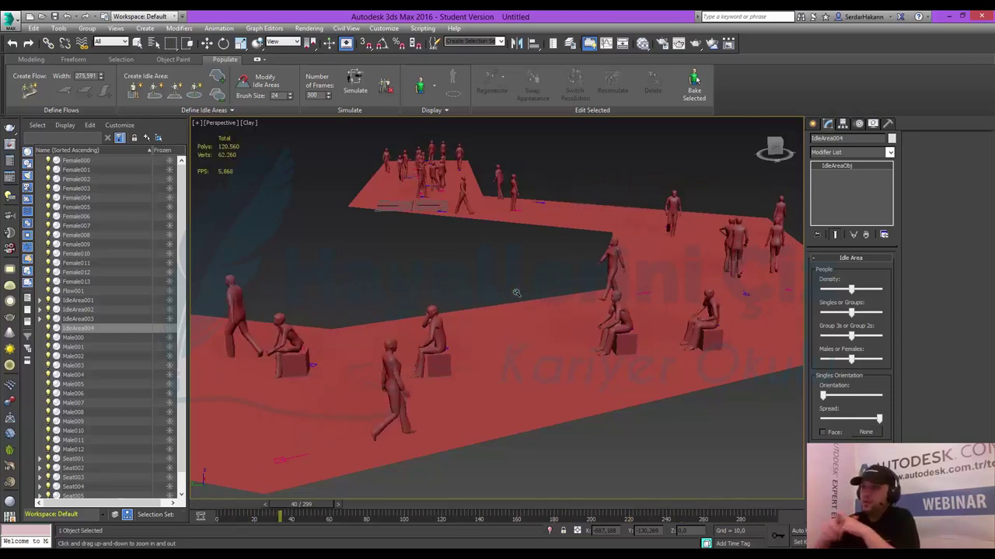